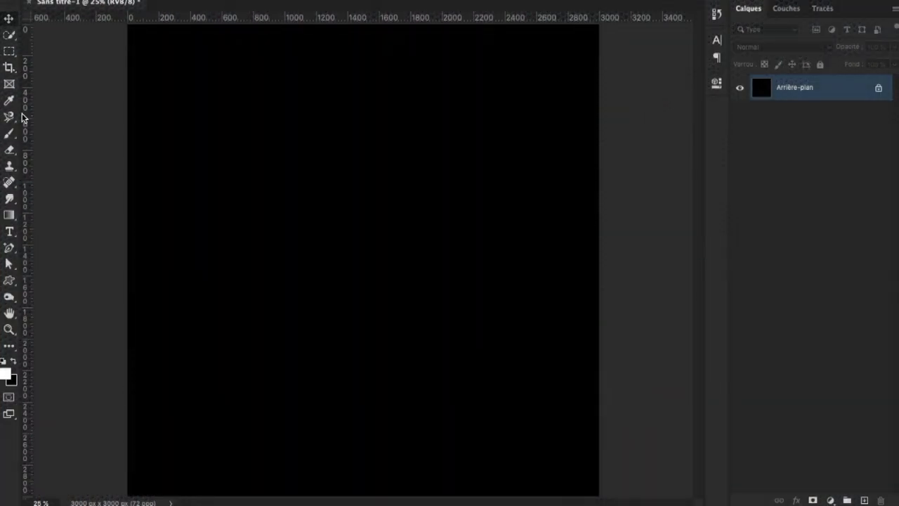
# Add white bold 'TAX' text on the black canvas and move it toward the centre
pyautogui.click(10, 233)
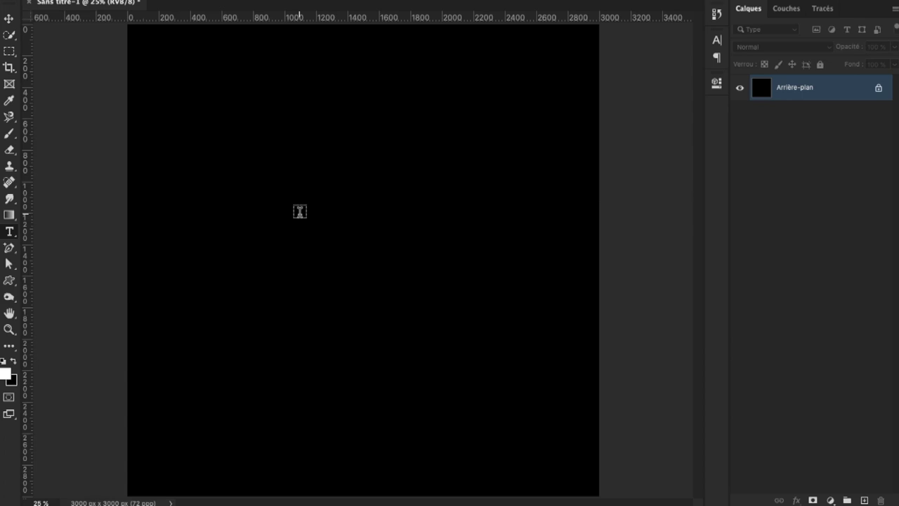
pyautogui.click(300, 211)
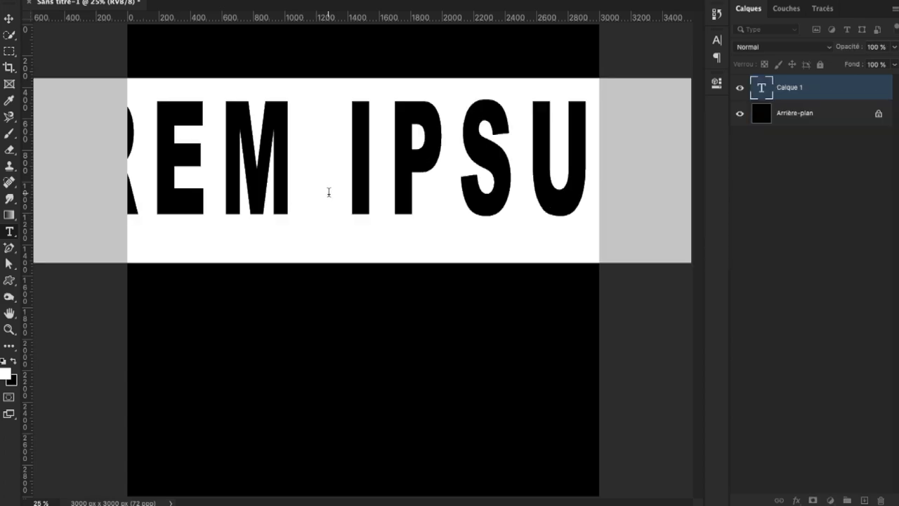
pyautogui.write('TAX')
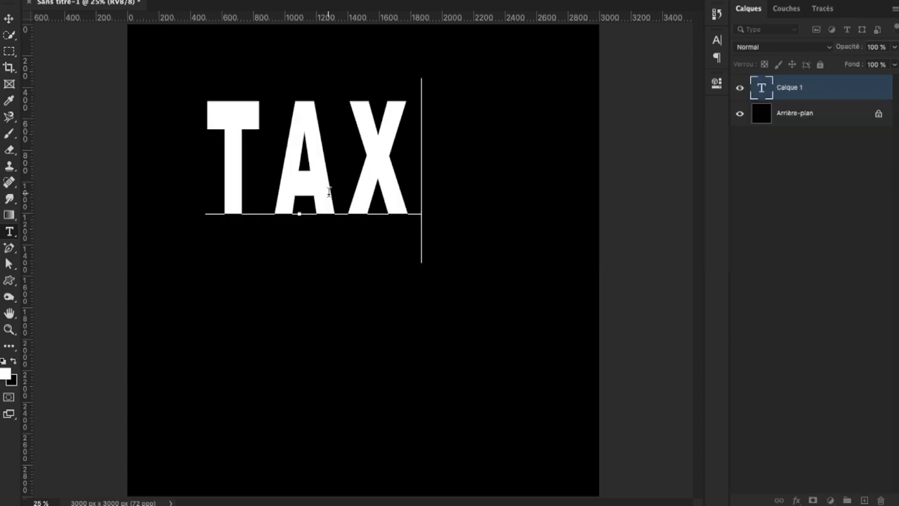
pyautogui.click(6, 20)
pyautogui.moveTo(322, 181)
pyautogui.mouseDown()
pyautogui.moveTo(335, 239)
pyautogui.moveTo(362, 238)
pyautogui.mouseUp()
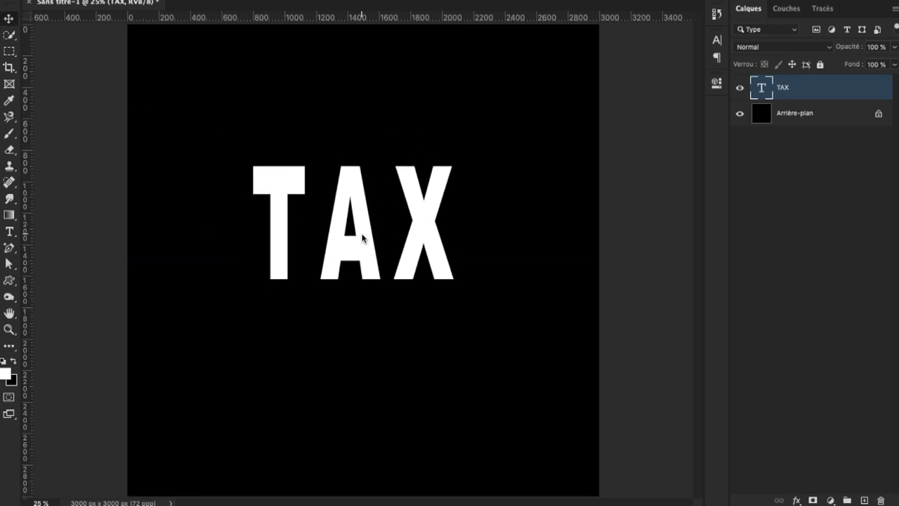
# Duplicate the TAX layer and give the copy 0% fill opacity with a stroke outline
pyautogui.hotkey('ctrl', 'j')
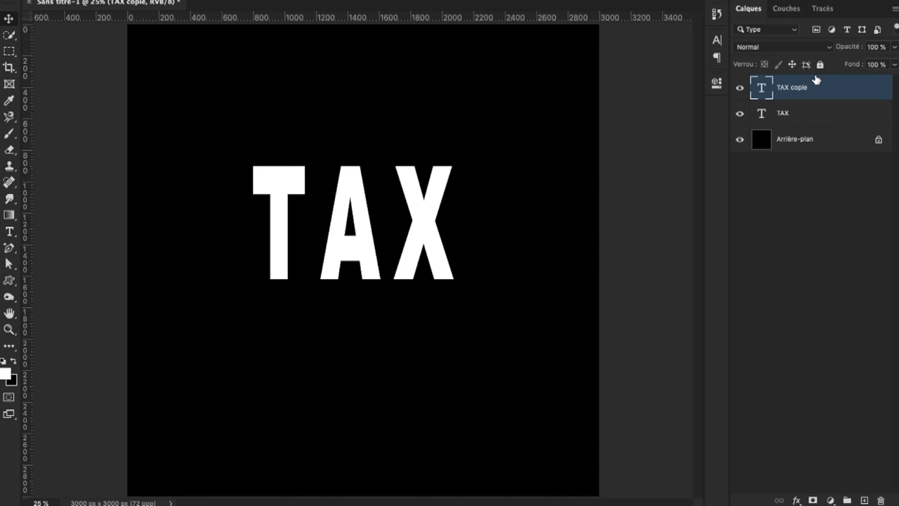
pyautogui.rightClick(816, 91)
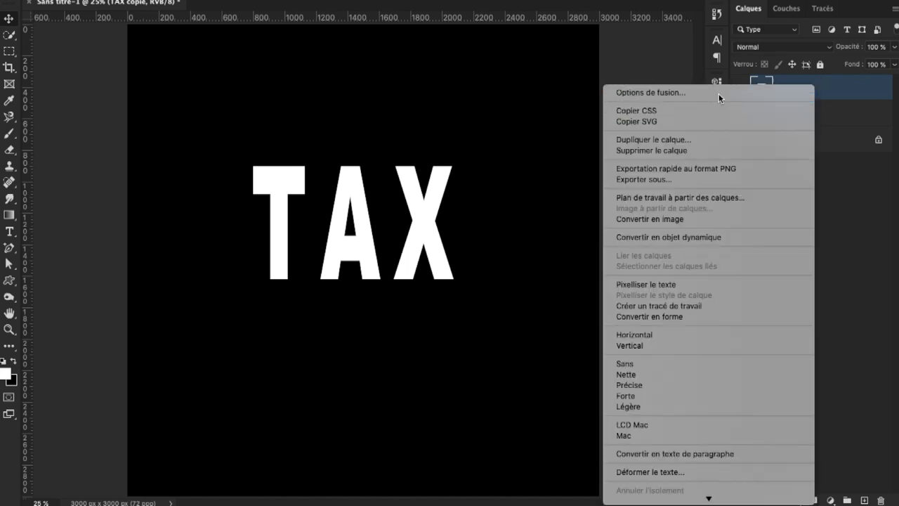
pyautogui.press('Escape')
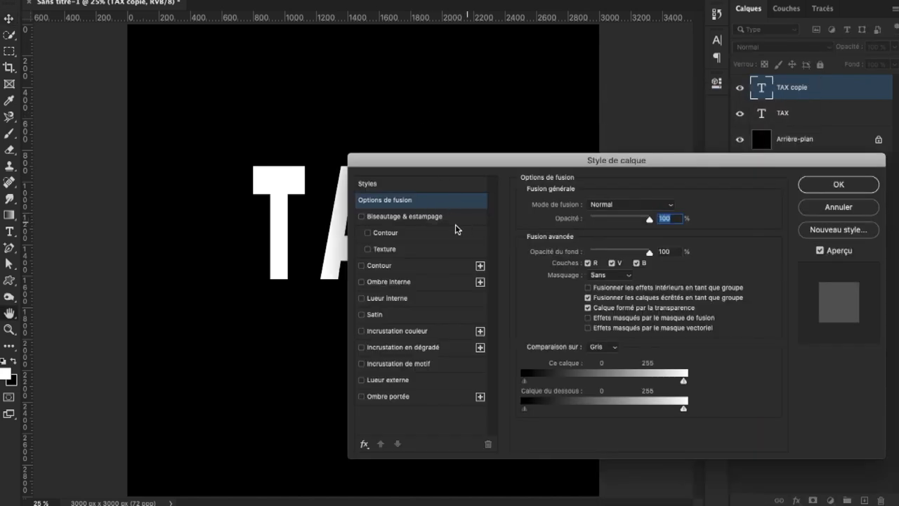
pyautogui.moveTo(648, 252); pyautogui.dragTo(571, 254)
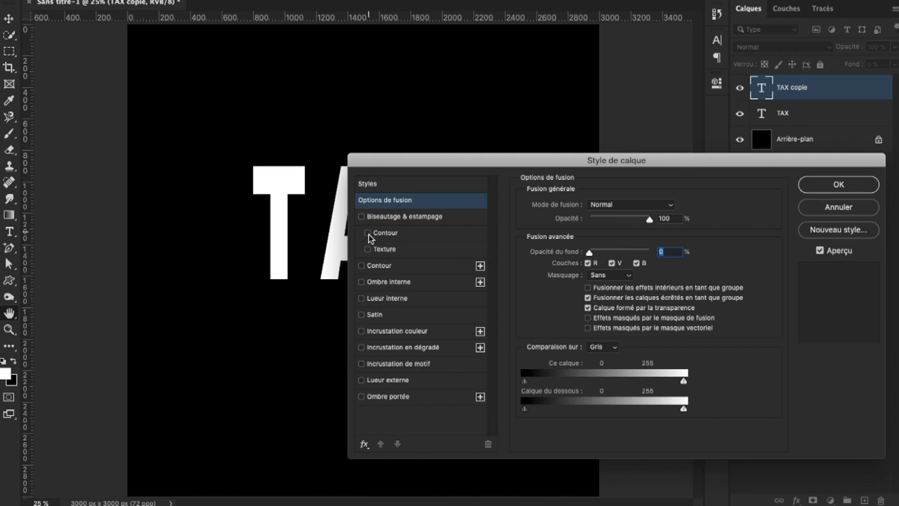
pyautogui.click(361, 265)
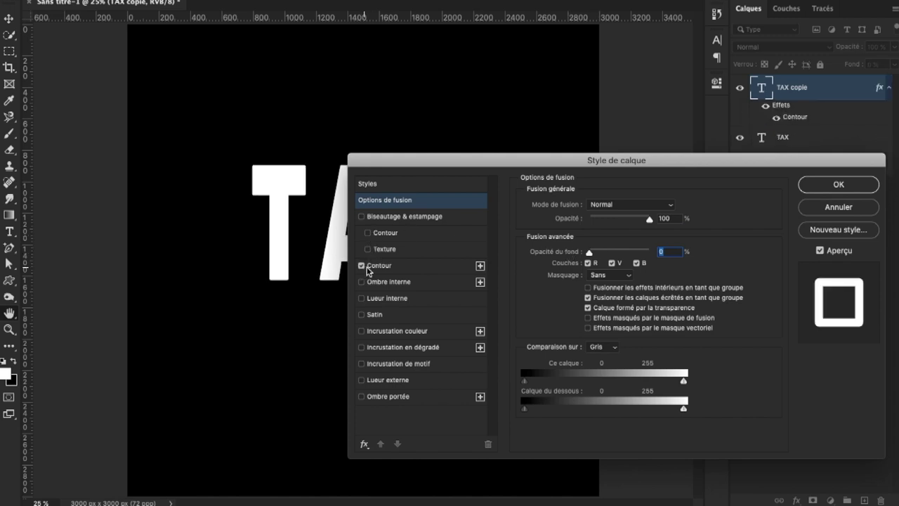
pyautogui.click(839, 184)
# Move the outlined TAX copy about 314 px up and duplicate it
pyautogui.press('Up')
pyautogui.press('Up')
pyautogui.press('Up')
pyautogui.press('Up')
pyautogui.press('Up')
pyautogui.press('Up')
pyautogui.press('Up')
pyautogui.press('Up')
pyautogui.press('Up')
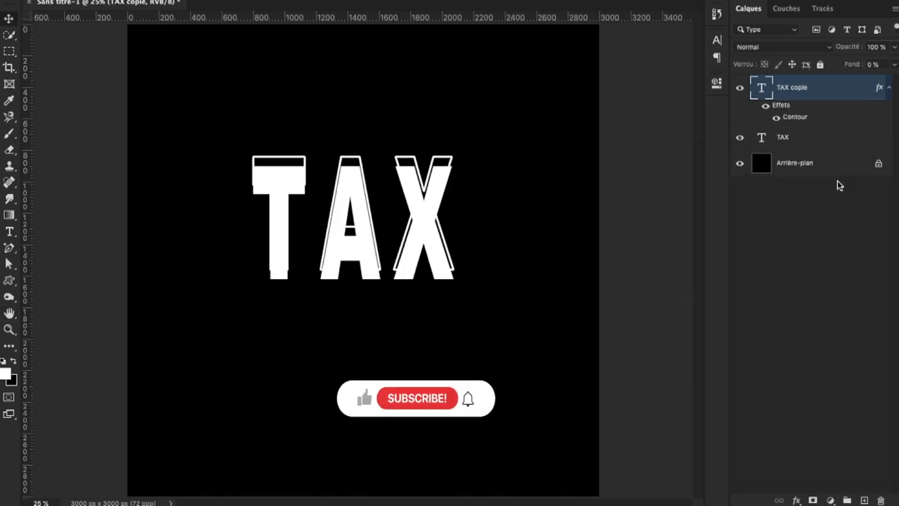
pyautogui.press('Up')
pyautogui.press('Up')
pyautogui.press('Up')
pyautogui.press('Up')
pyautogui.press('Up')
pyautogui.press('Up')
pyautogui.moveTo(441, 148); pyautogui.dragTo(442, 103)
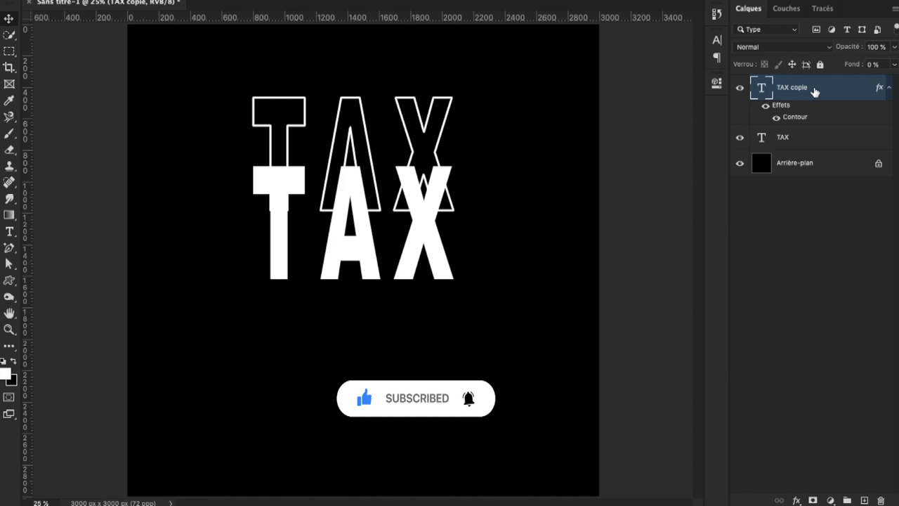
pyautogui.hotkey('ctrl', 'j')
# Move the new outline copy about 717 px down and group both outlined copies into Groupe 1
pyautogui.moveTo(394, 222); pyautogui.dragTo(398, 347)
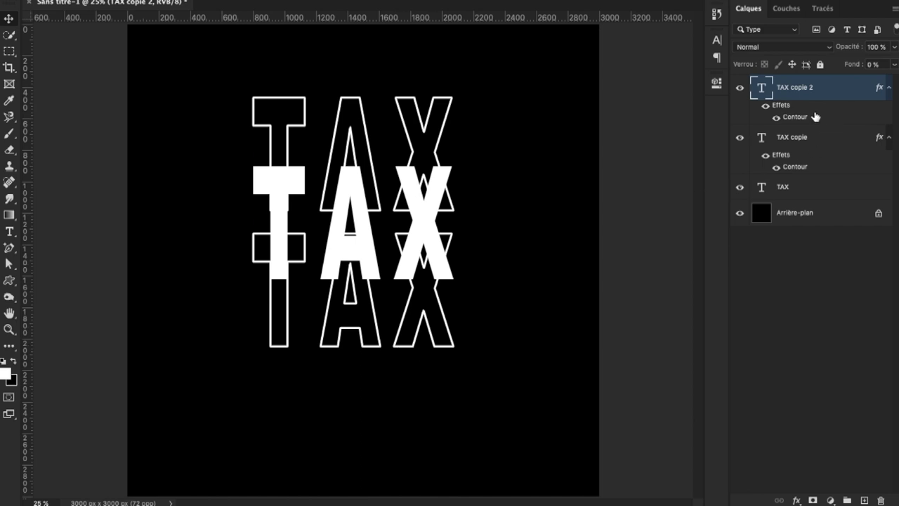
pyautogui.keyDown('shift'); pyautogui.click(818, 143); pyautogui.keyUp('shift')
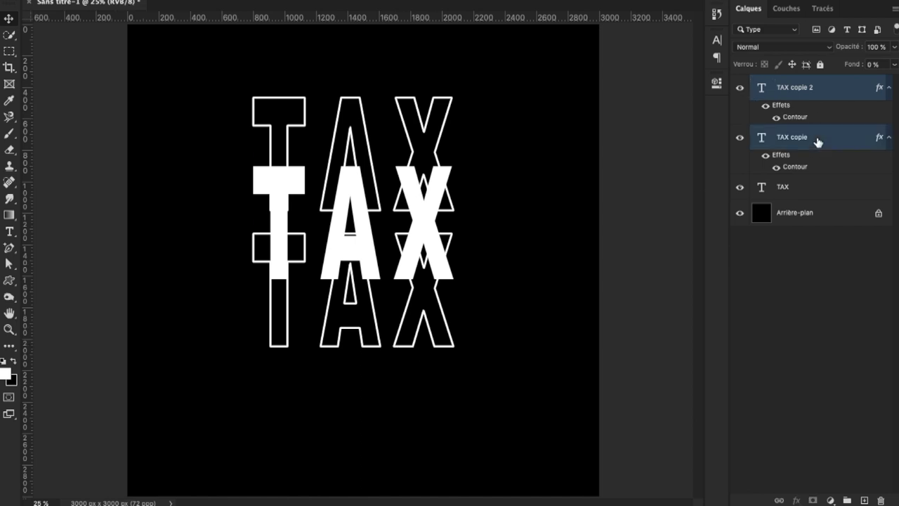
pyautogui.hotkey('ctrl', 'g')
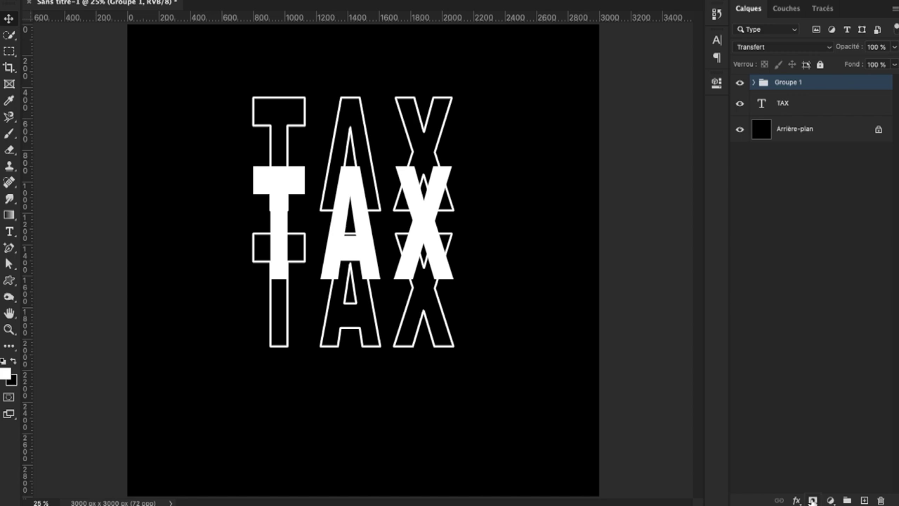
# Add a layer mask to Groupe 1 and paint out the middle outlines with a 399 px black brush
pyautogui.click(812, 500)
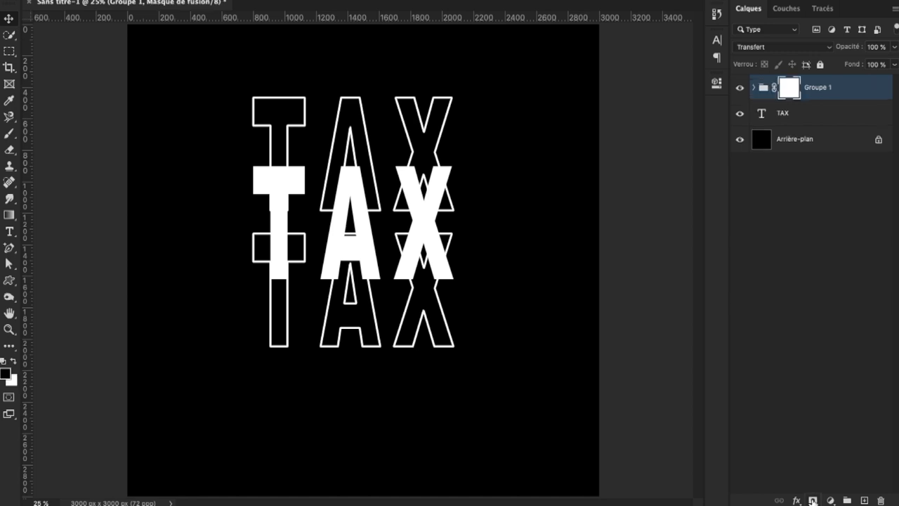
pyautogui.click(9, 135)
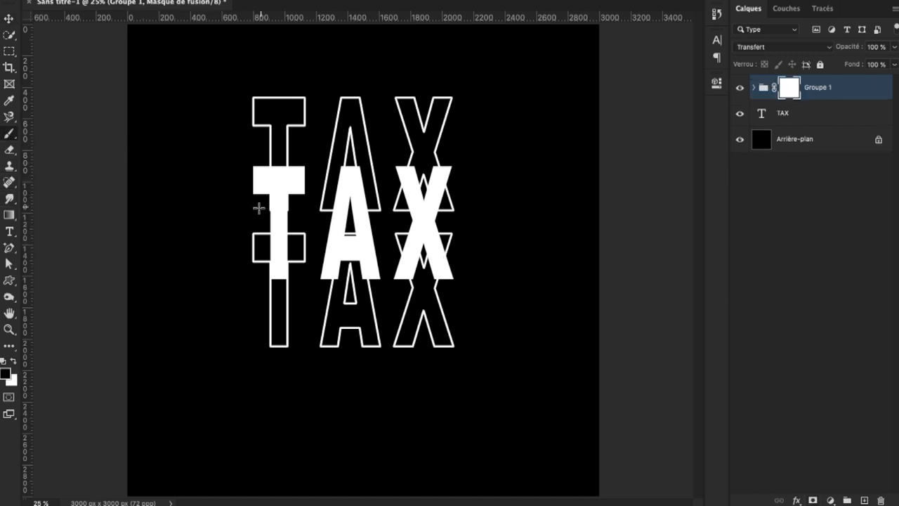
pyautogui.moveTo(259, 208); pyautogui.dragTo(456, 211)
pyautogui.rightClick(509, 241)
pyautogui.moveTo(636, 272); pyautogui.dragTo(650, 273)
pyautogui.press('Return')
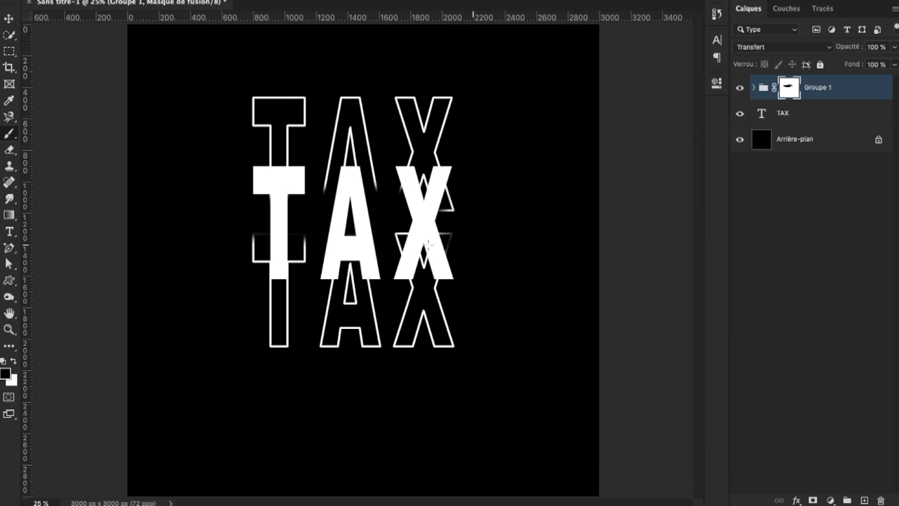
# Paint away the leftover outline remnants around the T, A and X on the mask
pyautogui.moveTo(358, 226)
pyautogui.mouseDown()
pyautogui.moveTo(383, 203)
pyautogui.moveTo(428, 202)
pyautogui.mouseUp()
pyautogui.moveTo(288, 249)
pyautogui.mouseDown()
pyautogui.moveTo(367, 239)
pyautogui.moveTo(227, 241)
pyautogui.moveTo(391, 243)
pyautogui.moveTo(306, 251)
pyautogui.moveTo(299, 257)
pyautogui.moveTo(311, 267)
pyautogui.moveTo(263, 267)
pyautogui.moveTo(432, 257)
pyautogui.moveTo(355, 264)
pyautogui.mouseUp()
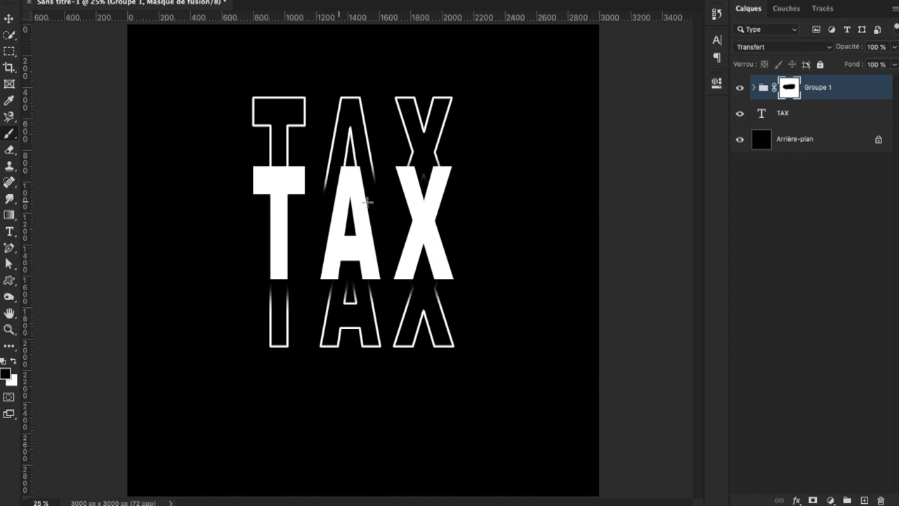
pyautogui.moveTo(377, 203)
pyautogui.mouseDown()
pyautogui.moveTo(263, 201)
pyautogui.moveTo(393, 195)
pyautogui.moveTo(357, 184)
pyautogui.moveTo(236, 183)
pyautogui.moveTo(313, 181)
pyautogui.mouseUp()
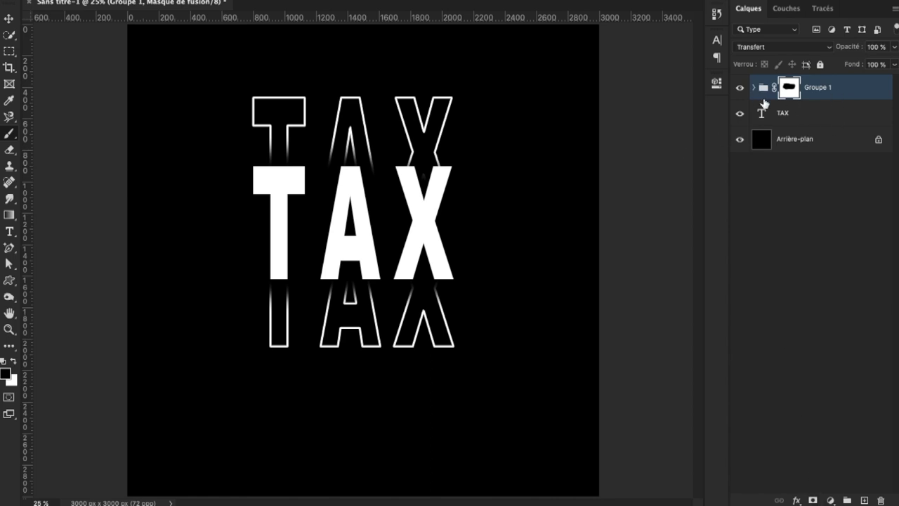
pyautogui.click(813, 120)
# Duplicate TAX as TAX copie 3 with 0% fill and a 13 px stroke, nudged slightly down
pyautogui.hotkey('ctrl', 'j')
pyautogui.rightClick(811, 113)
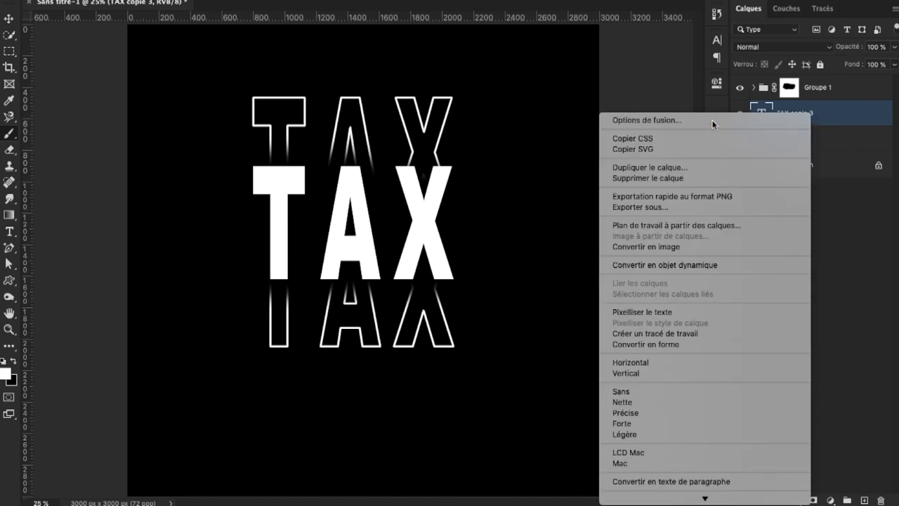
pyautogui.click(713, 124)
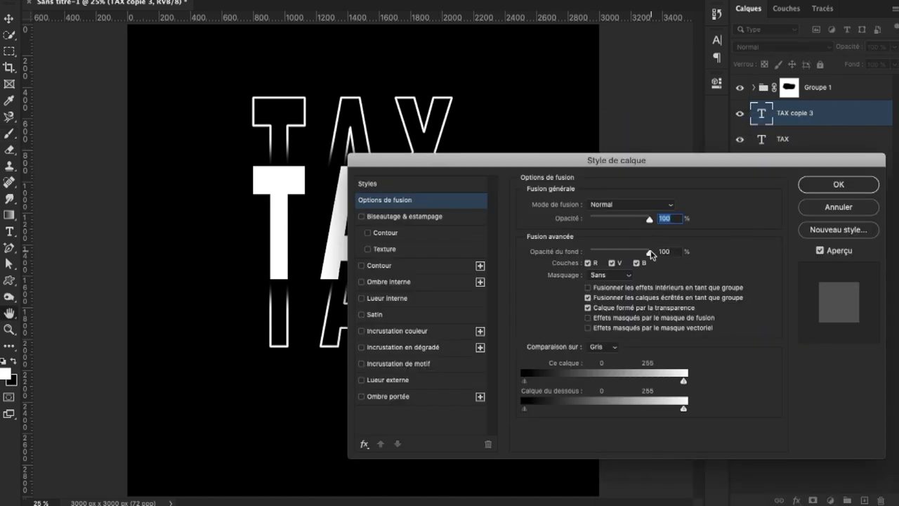
pyautogui.click(384, 269)
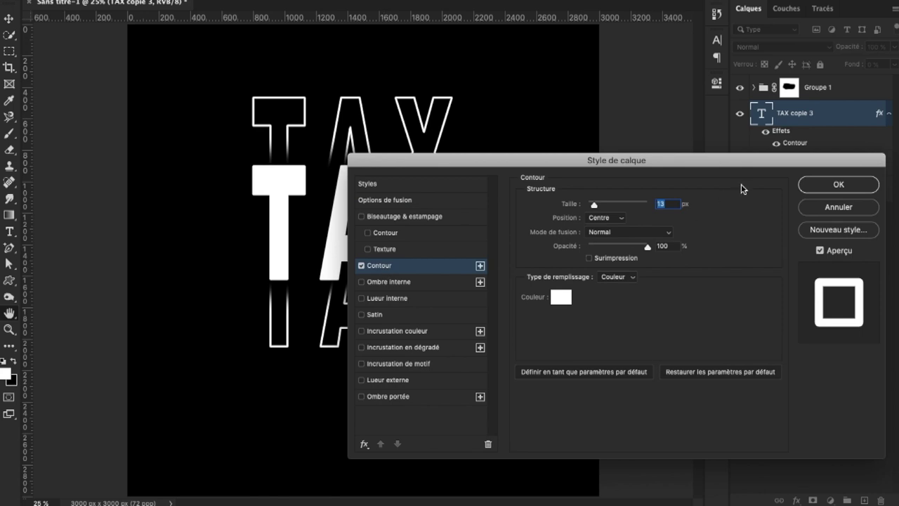
pyautogui.click(830, 185)
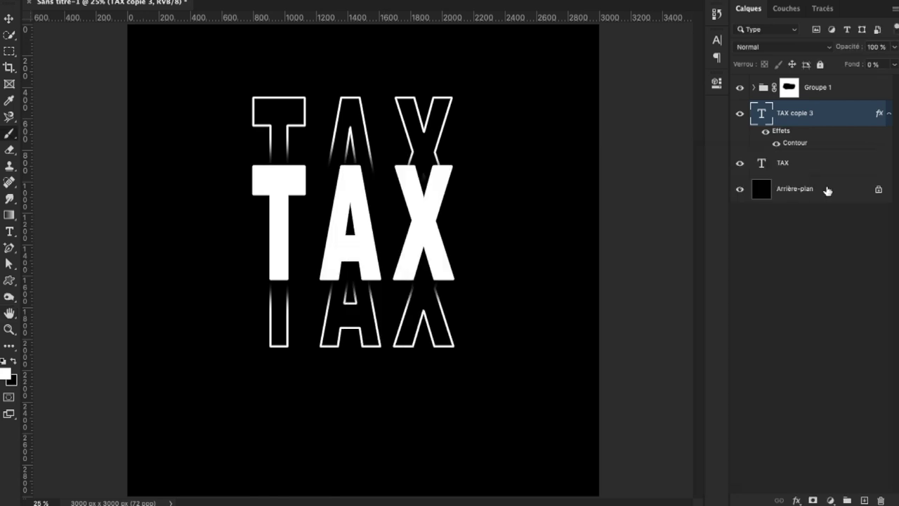
pyautogui.click(889, 115)
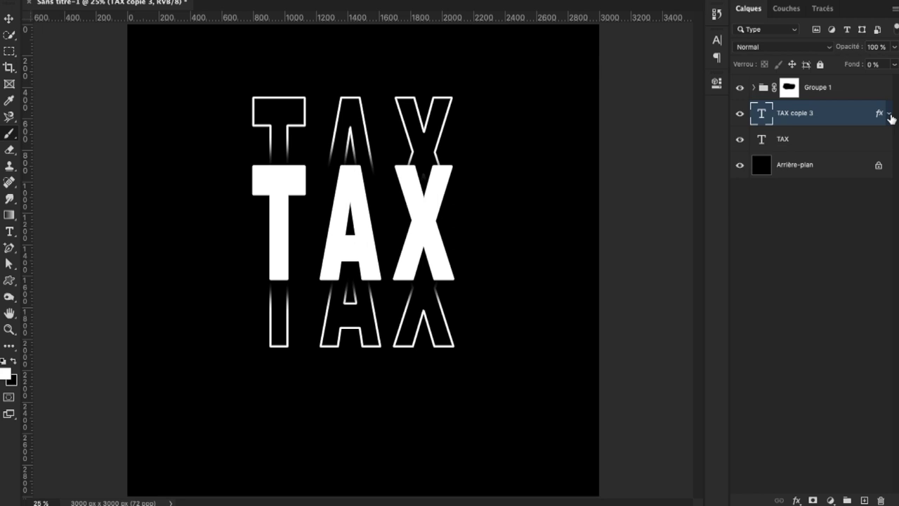
pyautogui.press('v')
pyautogui.press('Down')
pyautogui.press('Down')
pyautogui.press('Down')
pyautogui.press('Down')
pyautogui.press('Down')
pyautogui.press('Down')
pyautogui.press('Down')
pyautogui.press('Down')
pyautogui.press('Down')
pyautogui.press('Down')
pyautogui.press('Down')
pyautogui.press('Down')
pyautogui.press('Down')
pyautogui.press('Down')
pyautogui.press('Down')
# Move the TAX copie 3 outline about 322 px down
pyautogui.click(454, 303)
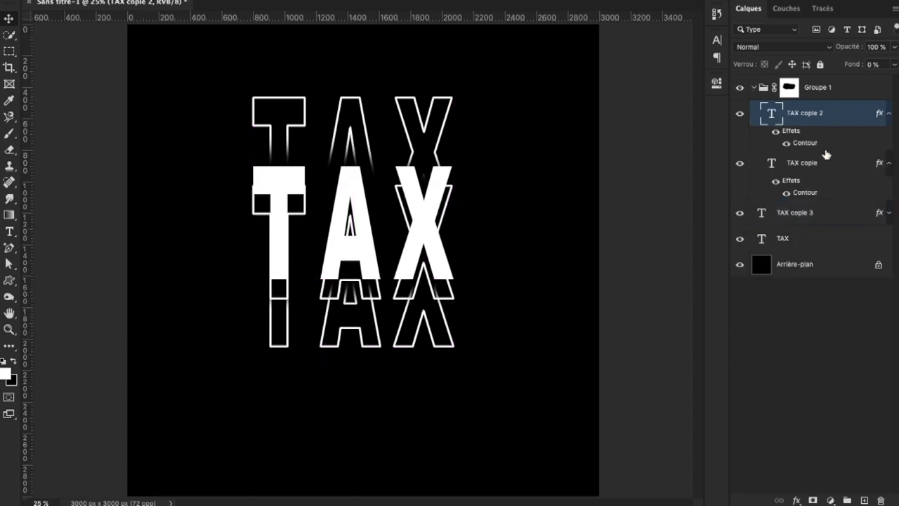
pyautogui.click(754, 87)
pyautogui.click(769, 113)
pyautogui.press('Down')
pyautogui.press('Down')
pyautogui.press('Down')
pyautogui.press('Down')
pyautogui.press('Down')
pyautogui.press('Down')
pyautogui.press('Down')
pyautogui.press('Down')
pyautogui.press('Down')
pyautogui.press('Down')
pyautogui.press('Down')
pyautogui.press('Down')
pyautogui.press('Down')
pyautogui.press('Down')
pyautogui.press('Down')
pyautogui.moveTo(408, 370); pyautogui.dragTo(399, 420)
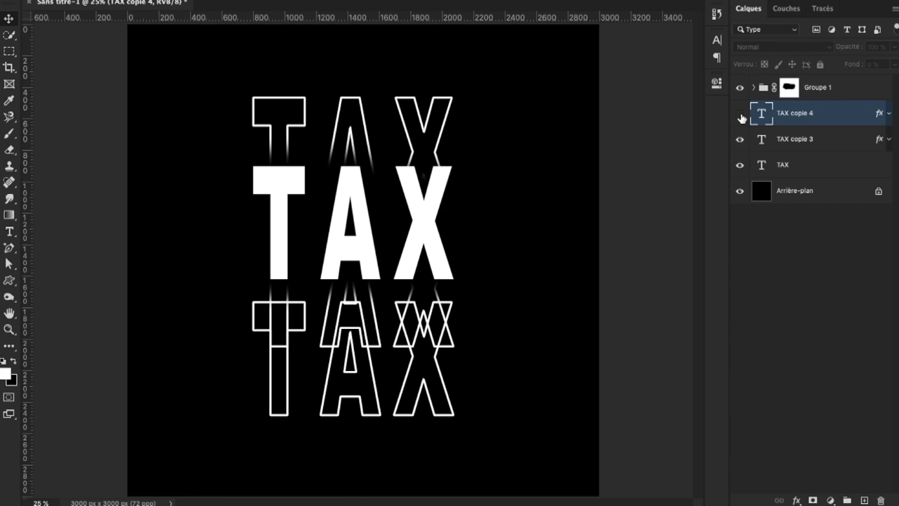
# Nudge TAX copie 4 upward so it doubles the upper outlined TAX row
pyautogui.click(457, 194)
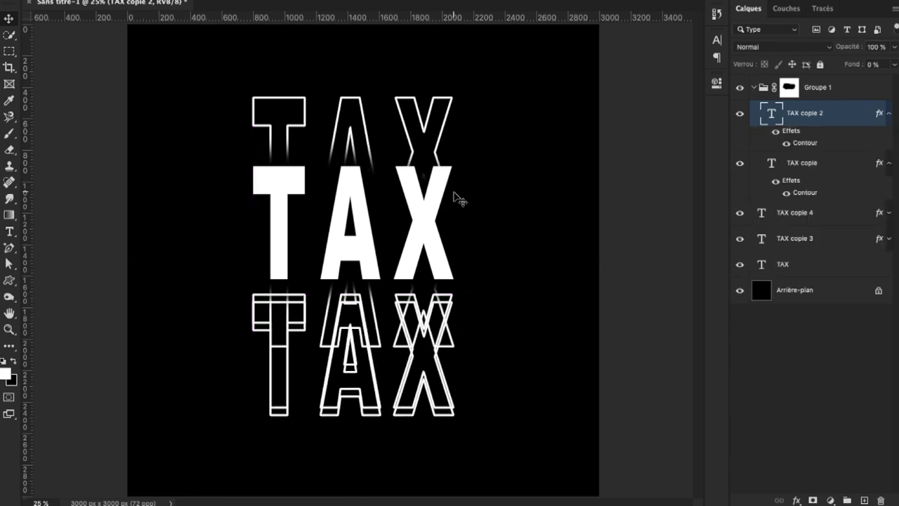
pyautogui.click(754, 87)
pyautogui.click(794, 113)
pyautogui.hotkey('shift', 'Up')
pyautogui.hotkey('shift', 'Up')
pyautogui.hotkey('shift', 'Up')
pyautogui.hotkey('shift', 'Up')
pyautogui.hotkey('shift', 'Up')
pyautogui.hotkey('shift', 'Up')
pyautogui.hotkey('shift', 'Up')
pyautogui.hotkey('shift', 'Up')
pyautogui.hotkey('shift', 'Up')
pyautogui.hotkey('shift', 'Up')
pyautogui.hotkey('shift', 'Up')
pyautogui.hotkey('shift', 'Up')
pyautogui.hotkey('shift', 'Up')
pyautogui.hotkey('shift', 'Up')
pyautogui.hotkey('shift', 'Up')
pyautogui.hotkey('shift', 'Up')
pyautogui.hotkey('shift', 'Up')
pyautogui.hotkey('shift', 'Up')
pyautogui.hotkey('shift', 'Up')
pyautogui.hotkey('shift', 'Up')
pyautogui.hotkey('shift', 'Up')
pyautogui.hotkey('shift', 'Up')
pyautogui.hotkey('shift', 'Up')
pyautogui.hotkey('shift', 'Up')
pyautogui.hotkey('shift', 'Up')
pyautogui.hotkey('shift', 'Up')
pyautogui.hotkey('shift', 'Up')
pyautogui.hotkey('shift', 'Up')
pyautogui.hotkey('shift', 'Up')
pyautogui.hotkey('shift', 'Up')
pyautogui.hotkey('shift', 'Up')
pyautogui.hotkey('shift', 'Up')
pyautogui.hotkey('shift', 'Up')
pyautogui.hotkey('shift', 'Up')
pyautogui.hotkey('shift', 'Up')
pyautogui.hotkey('shift', 'Up')
pyautogui.hotkey('shift', 'Up')
pyautogui.hotkey('shift', 'Up')
pyautogui.hotkey('shift', 'Up')
pyautogui.hotkey('shift', 'Up')
pyautogui.hotkey('shift', 'Up')
pyautogui.hotkey('shift', 'Up')
pyautogui.hotkey('shift', 'Up')
pyautogui.hotkey('shift', 'Up')
pyautogui.hotkey('shift', 'Up')
pyautogui.hotkey('shift', 'Up')
pyautogui.hotkey('shift', 'Up')
pyautogui.hotkey('shift', 'Up')
pyautogui.hotkey('shift', 'Up')
pyautogui.hotkey('shift', 'Up')
pyautogui.hotkey('shift', 'Up')
pyautogui.hotkey('shift', 'Up')
pyautogui.hotkey('shift', 'Up')
pyautogui.hotkey('shift', 'Up')
pyautogui.hotkey('shift', 'Up')
pyautogui.hotkey('shift', 'Up')
pyautogui.hotkey('shift', 'Up')
pyautogui.hotkey('shift', 'Up')
pyautogui.hotkey('shift', 'Up')
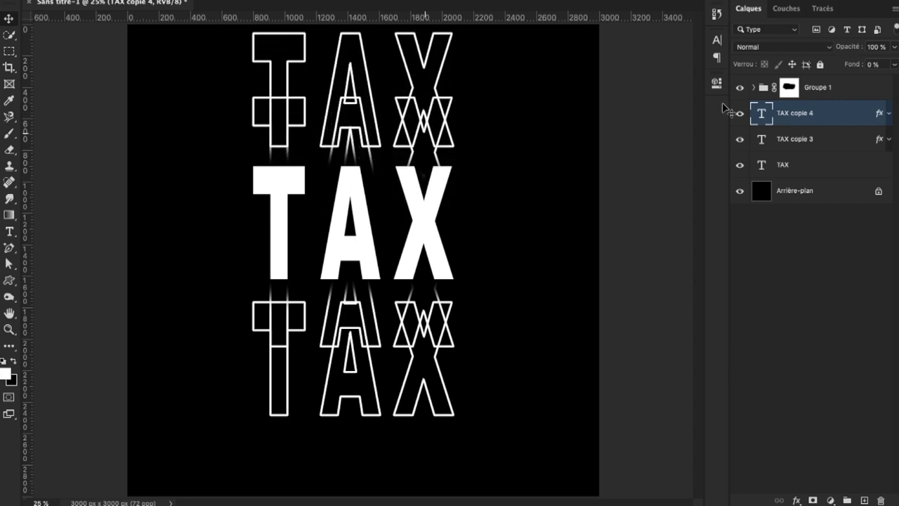
# Group TAX copie 3 and TAX copie 4 into Groupe 2 and add a layer mask
pyautogui.keyDown('shift'); pyautogui.click(805, 151); pyautogui.keyUp('shift')
pyautogui.hotkey('ctrl', 'g')
pyautogui.click(812, 500)
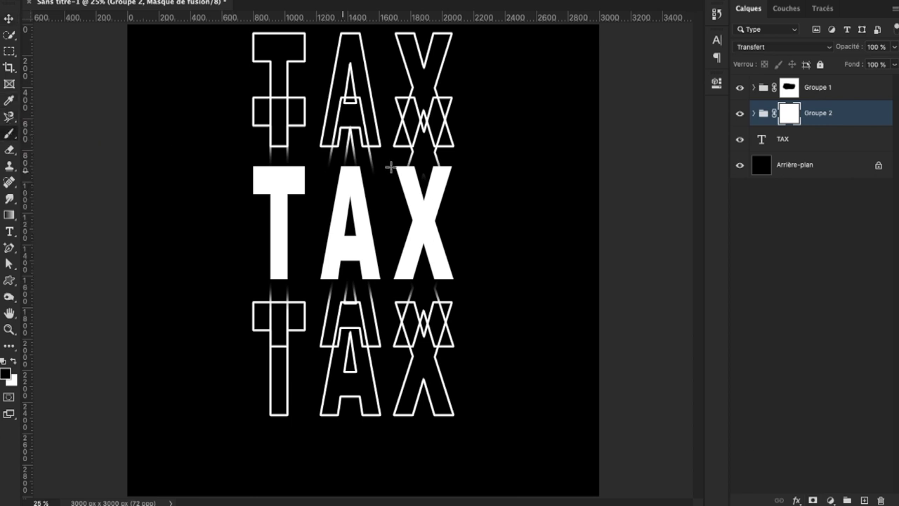
# Paint the Groupe 2 mask black to fade the outlines above and below the white TAX
pyautogui.moveTo(434, 130)
pyautogui.mouseDown()
pyautogui.moveTo(397, 144)
pyautogui.moveTo(471, 147)
pyautogui.moveTo(451, 132)
pyautogui.moveTo(386, 130)
pyautogui.moveTo(422, 132)
pyautogui.moveTo(424, 118)
pyautogui.moveTo(248, 114)
pyautogui.mouseUp()
pyautogui.moveTo(326, 132)
pyautogui.mouseDown()
pyautogui.moveTo(371, 115)
pyautogui.moveTo(321, 126)
pyautogui.moveTo(281, 114)
pyautogui.moveTo(299, 116)
pyautogui.mouseUp()
pyautogui.moveTo(400, 111); pyautogui.dragTo(237, 124)
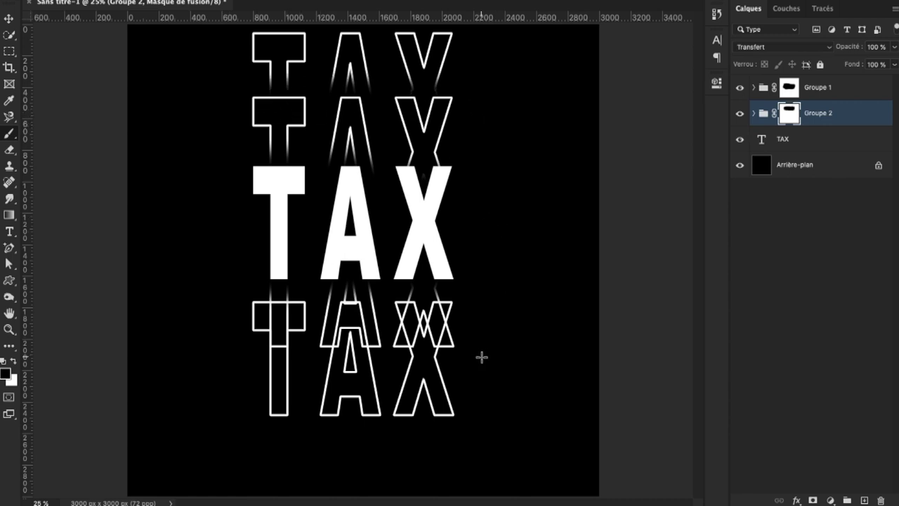
pyautogui.moveTo(459, 331)
pyautogui.mouseDown()
pyautogui.moveTo(310, 308)
pyautogui.moveTo(491, 324)
pyautogui.moveTo(279, 331)
pyautogui.moveTo(438, 335)
pyautogui.moveTo(261, 337)
pyautogui.mouseUp()
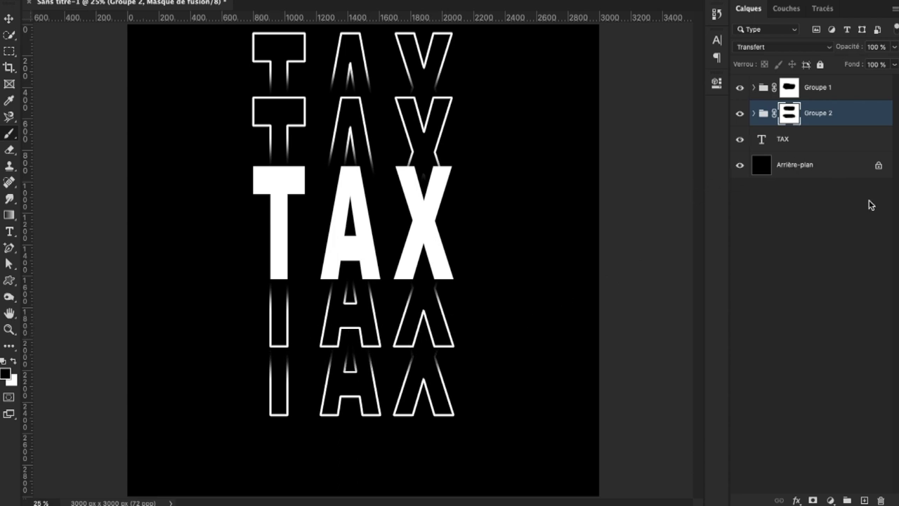
# Add a gradient fill layer using the red-orange-yellow preset
pyautogui.click(832, 500)
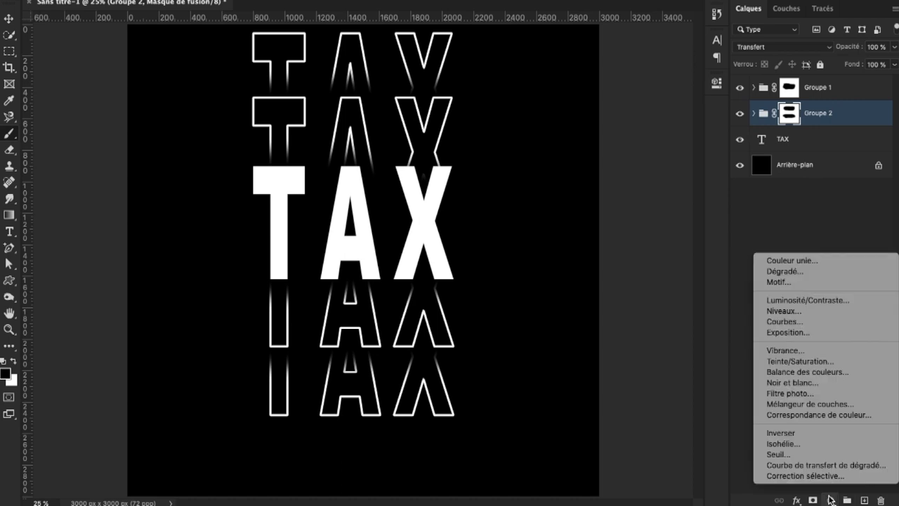
pyautogui.click(802, 273)
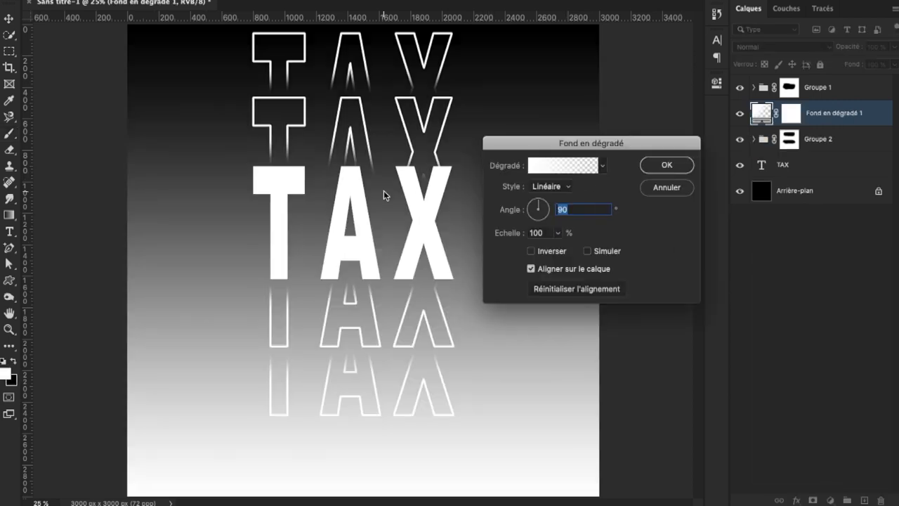
pyautogui.click(601, 166)
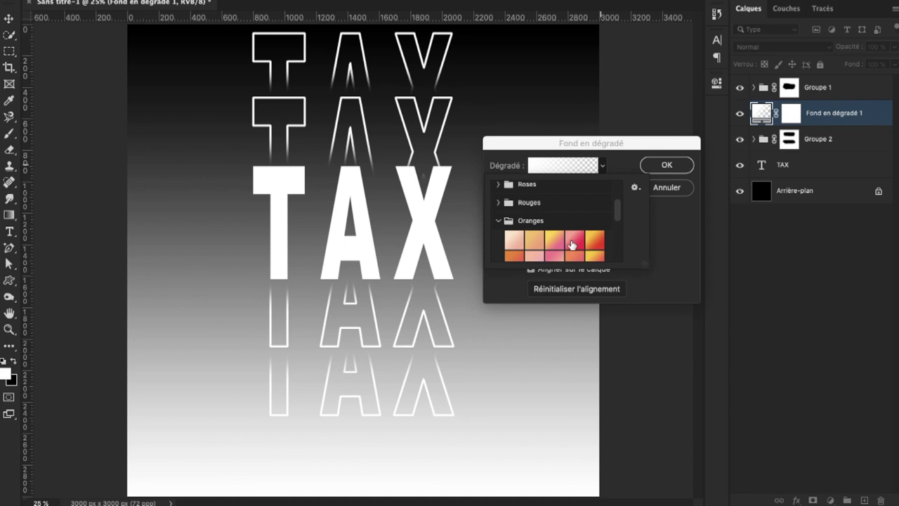
pyautogui.click(577, 241)
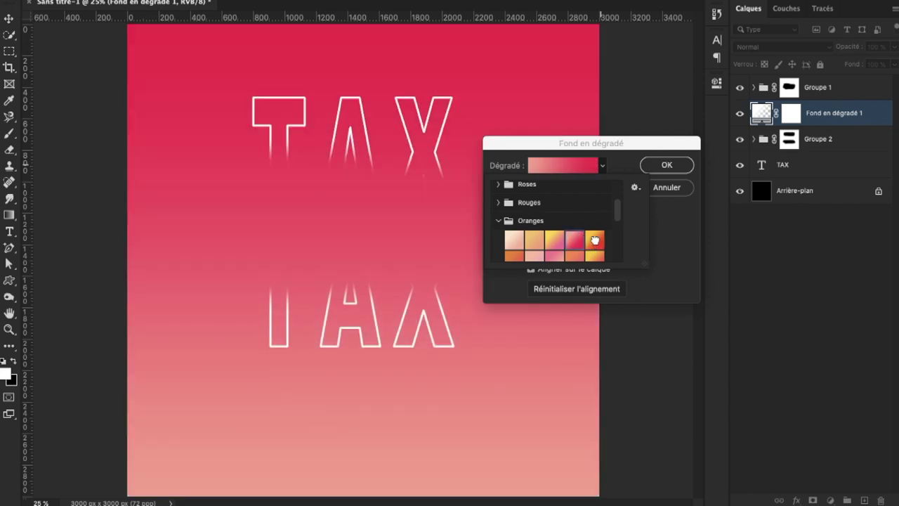
pyautogui.click(594, 240)
# Browse the Iridescents and Pastels presets, confirm the gradient, and move it to the top of the stack
pyautogui.scroll(-2, 579, 193)
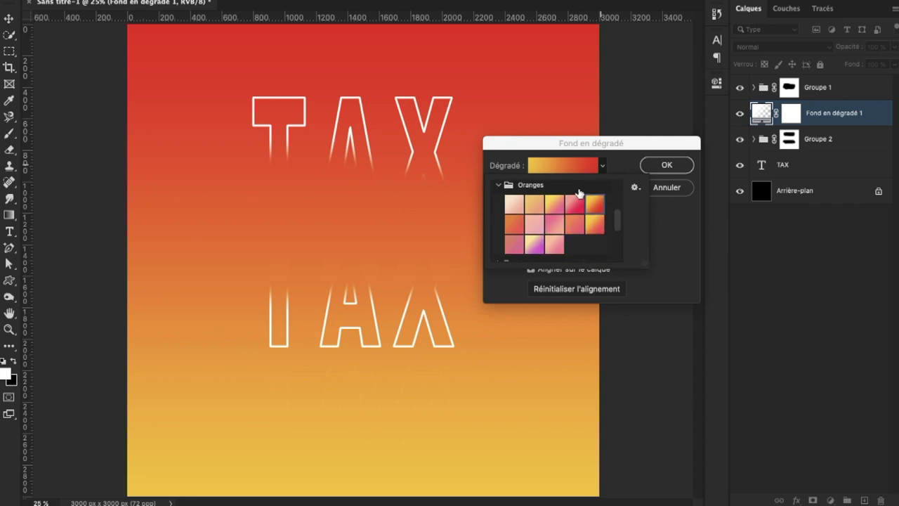
pyautogui.scroll(-1, 579, 193)
pyautogui.scroll(-3, 561, 216)
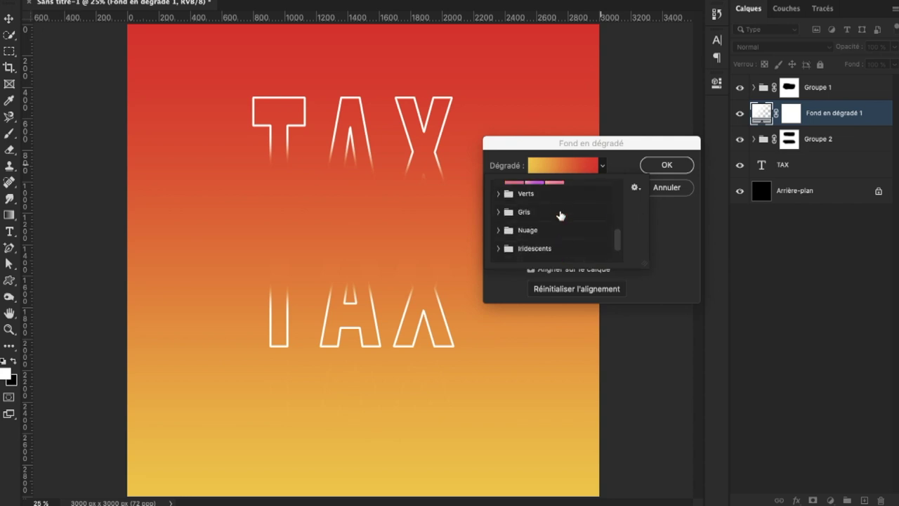
pyautogui.click(499, 248)
pyautogui.scroll(-3, 498, 247)
pyautogui.scroll(-2, 497, 245)
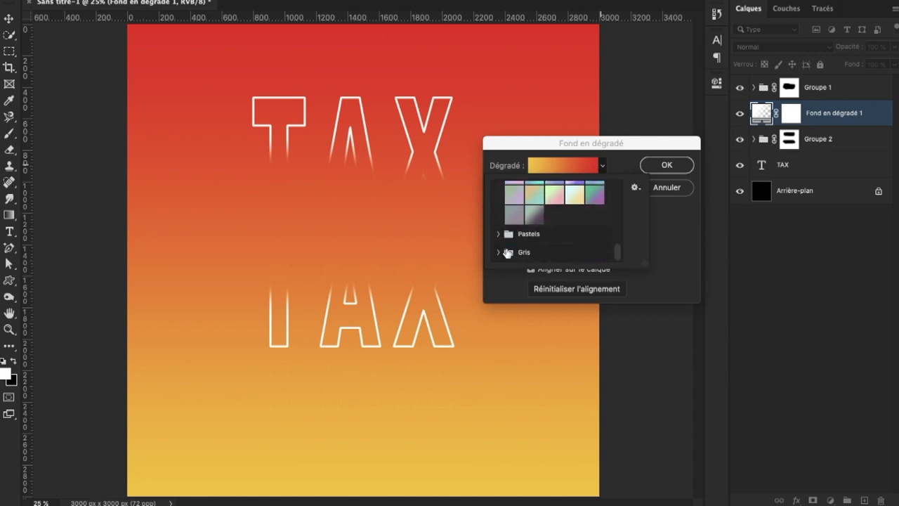
pyautogui.click(496, 235)
pyautogui.scroll(-2, 506, 235)
pyautogui.scroll(5, 530, 235)
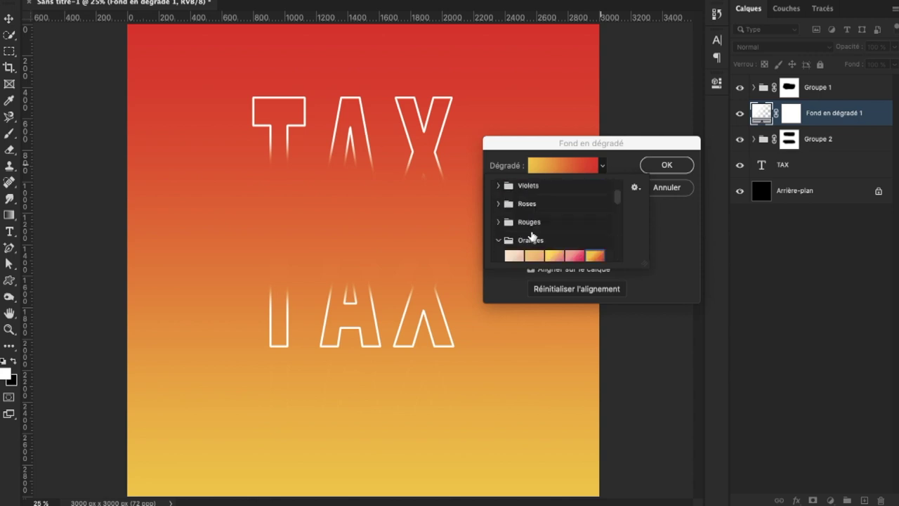
pyautogui.scroll(-2, 531, 236)
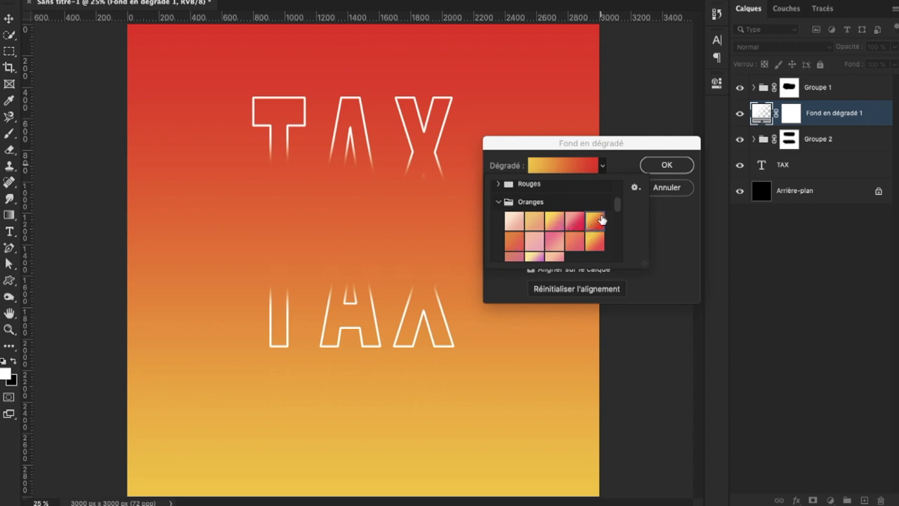
pyautogui.click(667, 165)
pyautogui.moveTo(823, 114); pyautogui.dragTo(819, 74)
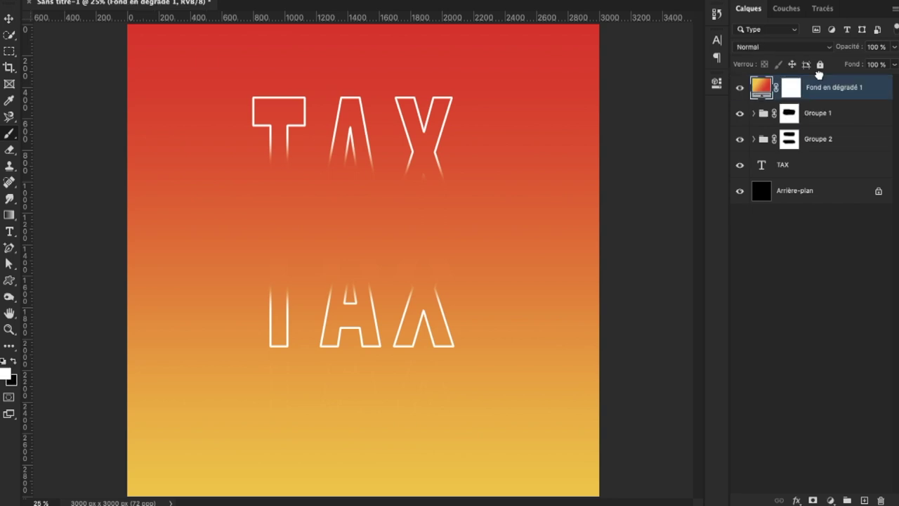
# Group Groupe 1 and Groupe 2 into Groupe 3 and clip the gradient fill to it
pyautogui.click(826, 123)
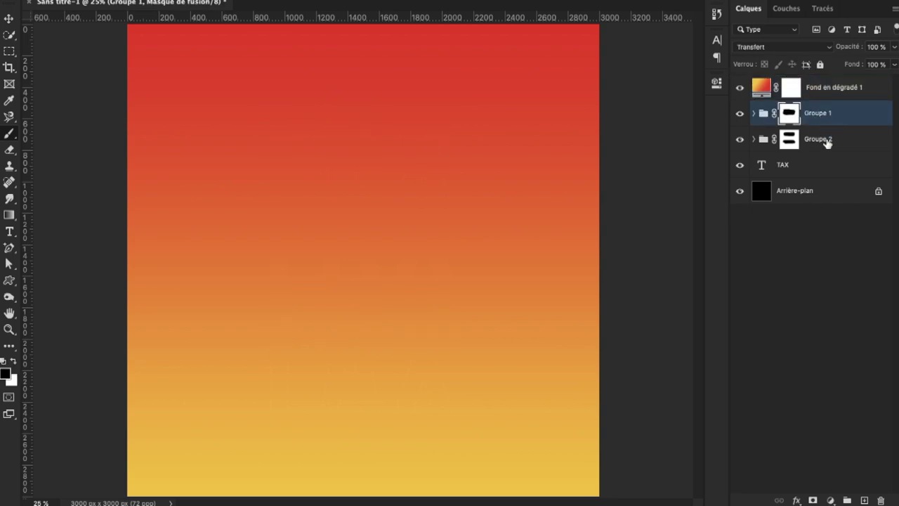
pyautogui.keyDown('shift'); pyautogui.click(828, 140); pyautogui.keyUp('shift')
pyautogui.rightClick(828, 139)
pyautogui.click(608, 83)
pyautogui.hotkey('ctrl', 'g')
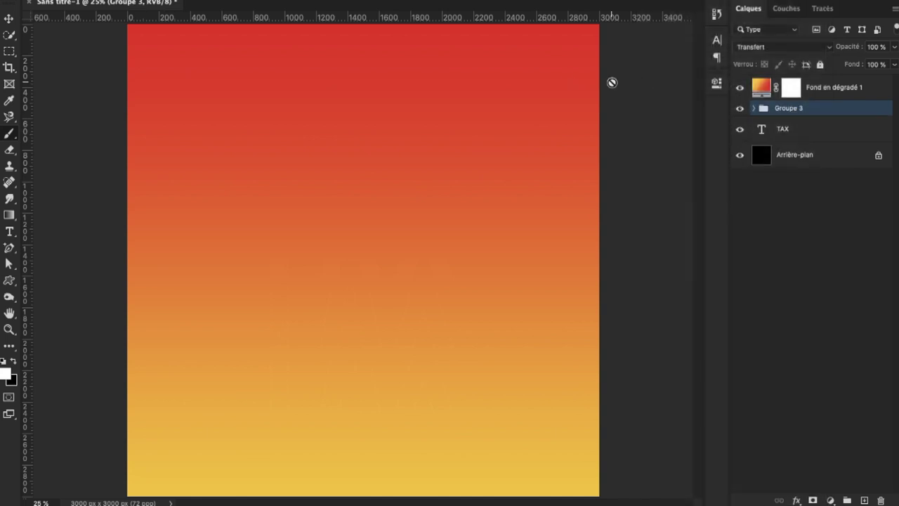
pyautogui.rightClick(836, 91)
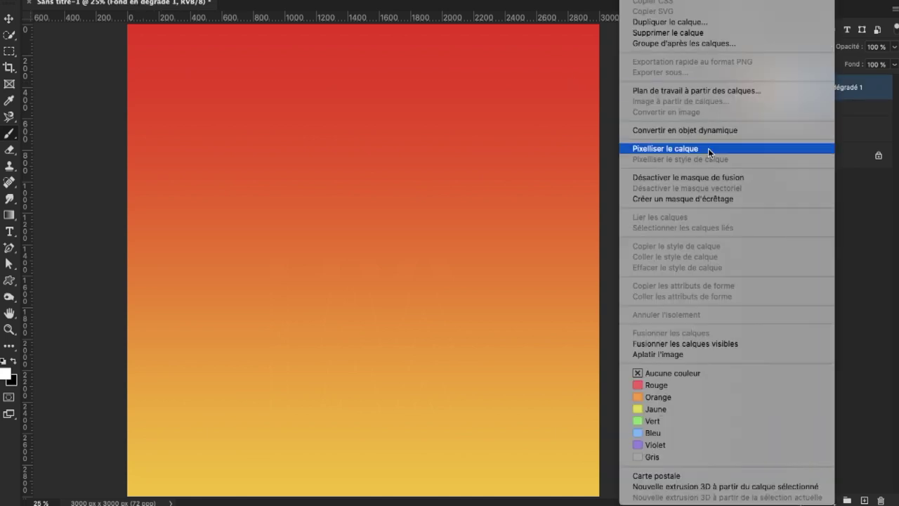
pyautogui.click(683, 198)
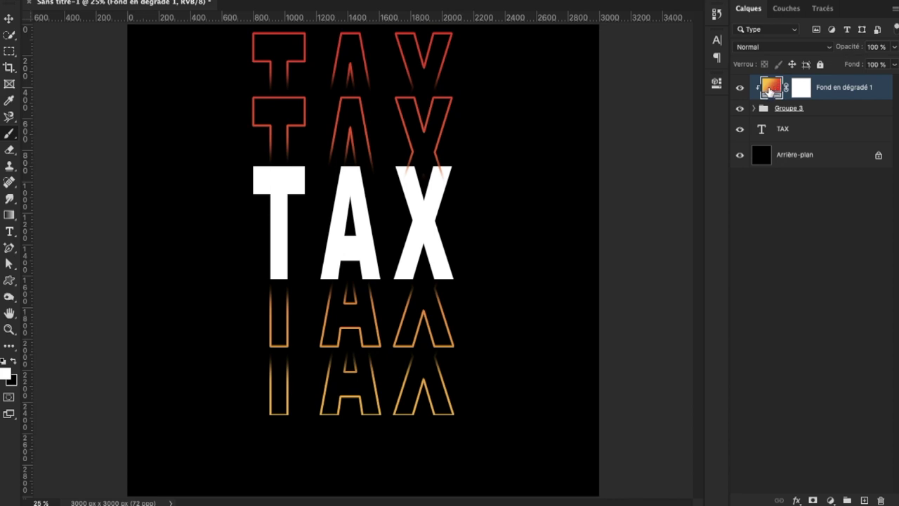
# Change the clipped gradient fill to Radial style at a 45,25° angle
pyautogui.doubleClick(770, 89)
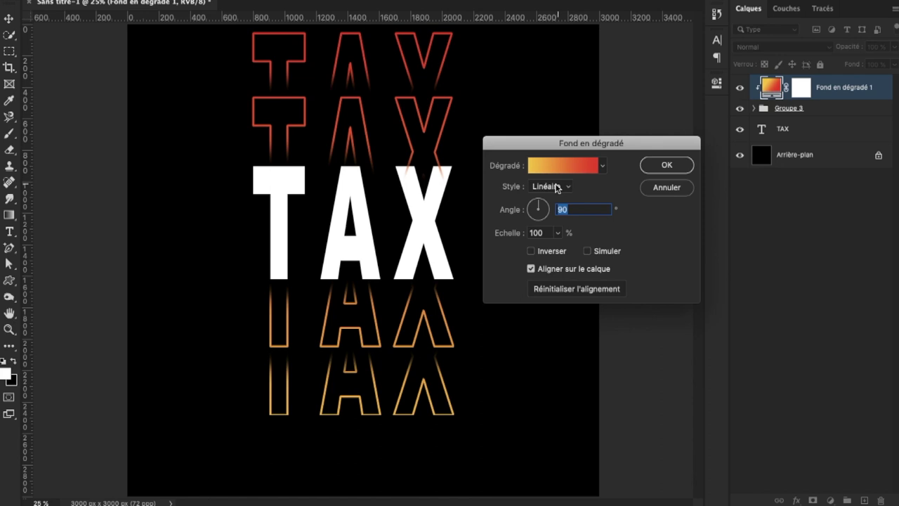
pyautogui.moveTo(541, 206); pyautogui.dragTo(544, 206)
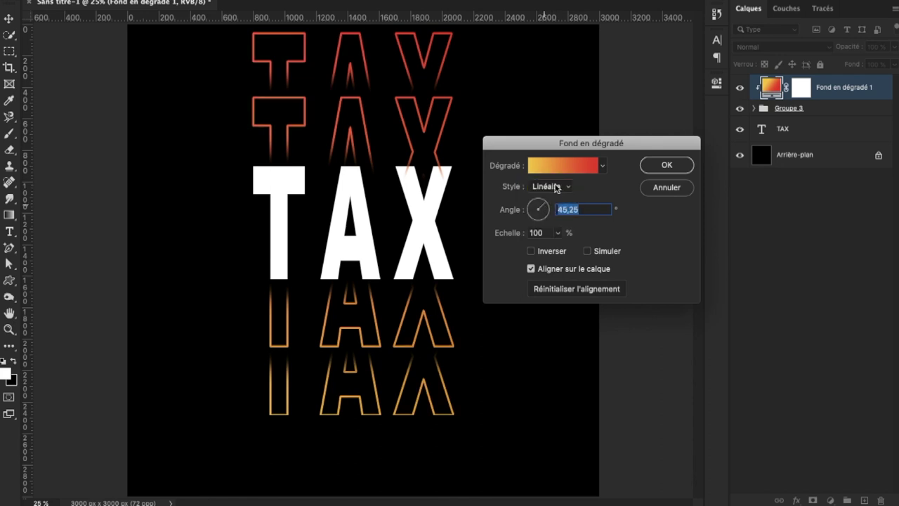
pyautogui.click(567, 188)
pyautogui.click(566, 188)
pyautogui.click(566, 188)
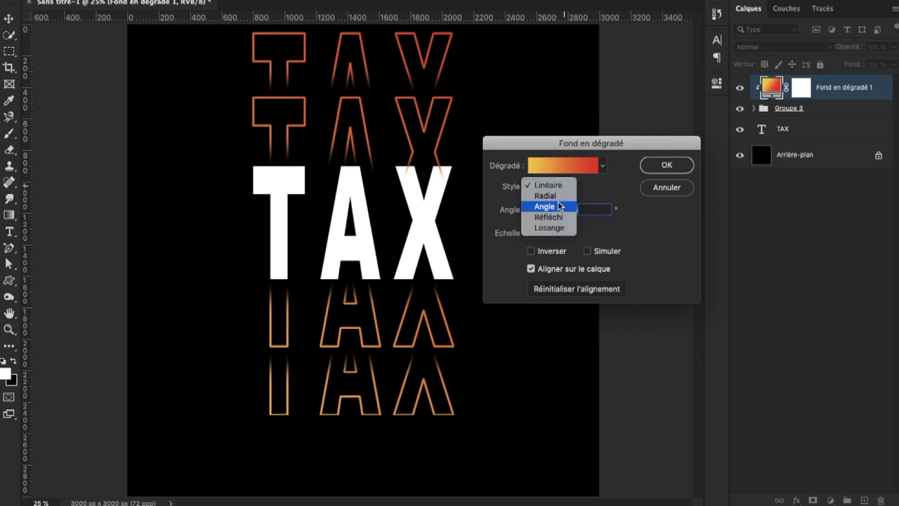
pyautogui.click(555, 196)
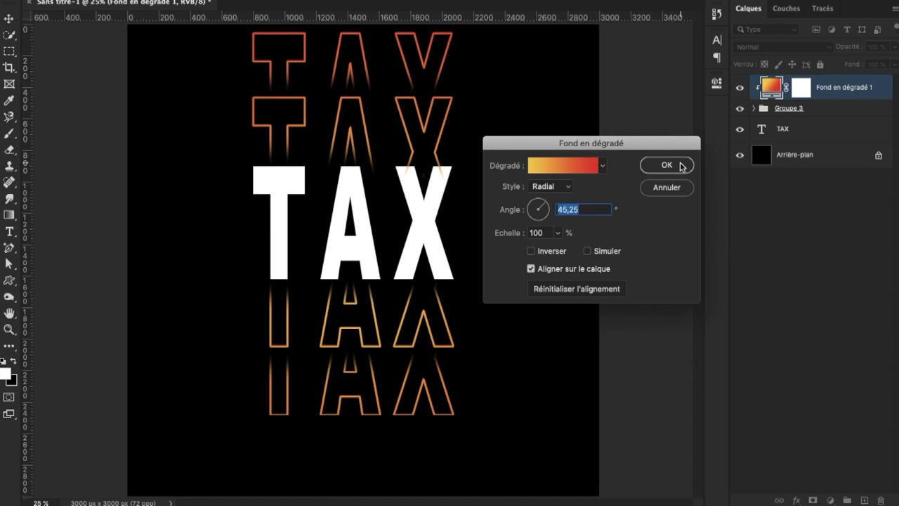
pyautogui.click(680, 166)
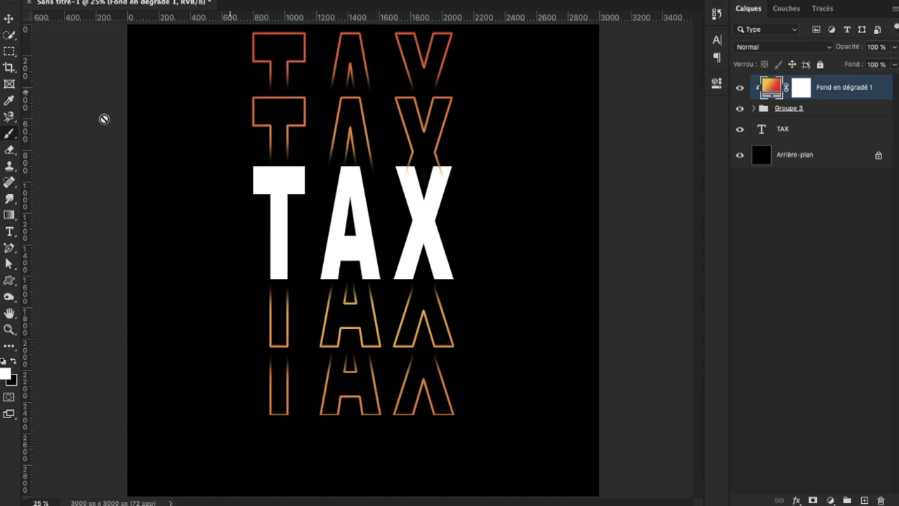
pyautogui.click(10, 20)
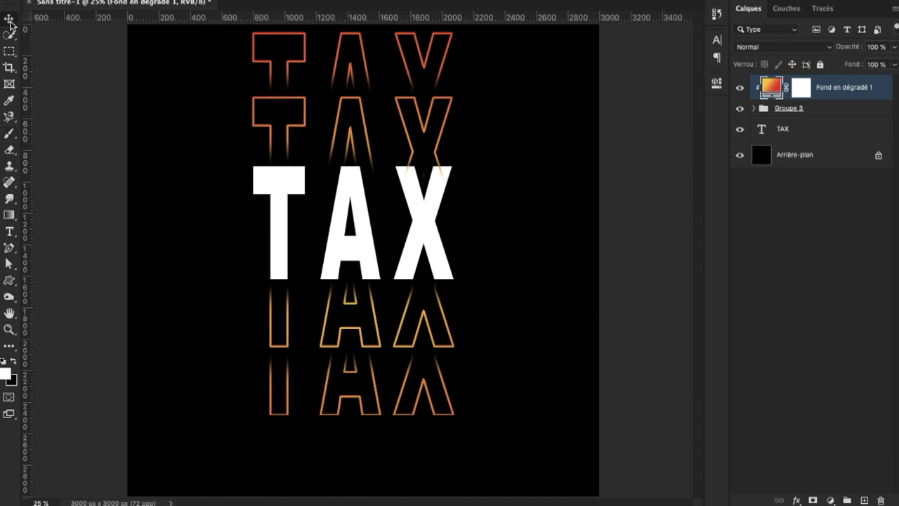